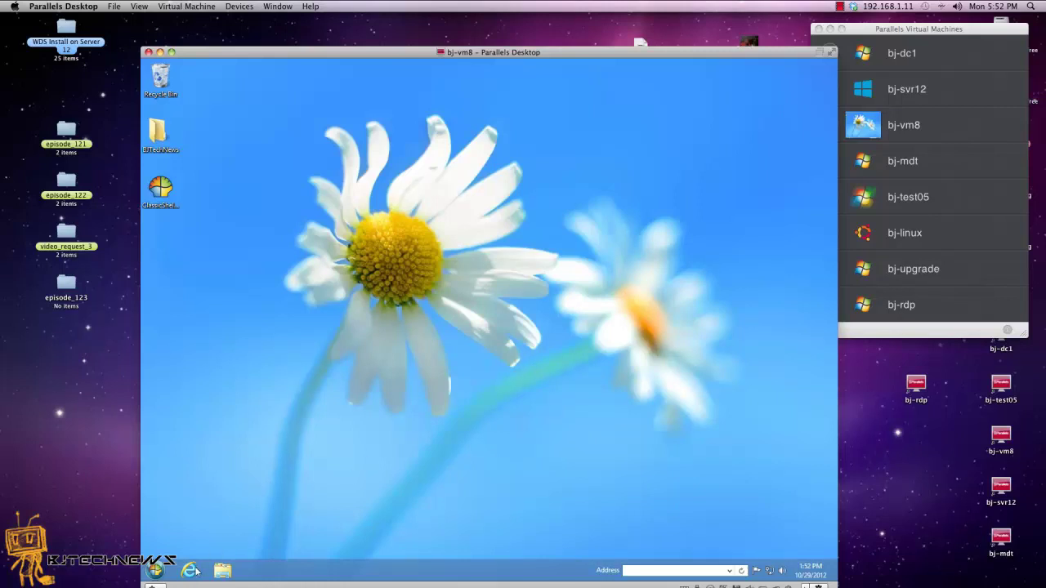
# - Dismiss the Classic Shell Update balloon and reopen the Start menu in the bj-vm8 guest
pyautogui.click(156, 572)
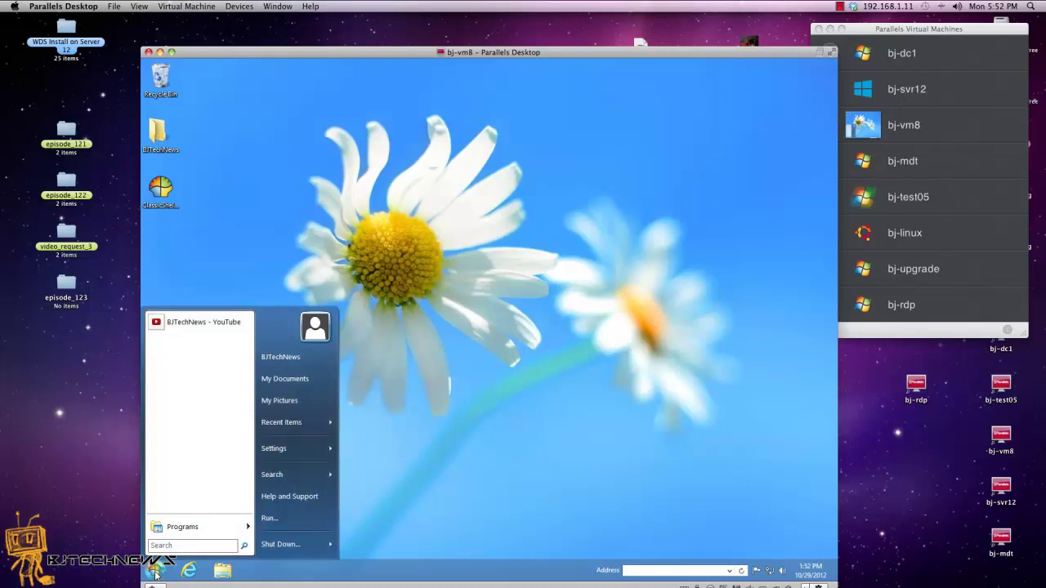
pyautogui.click(640, 300)
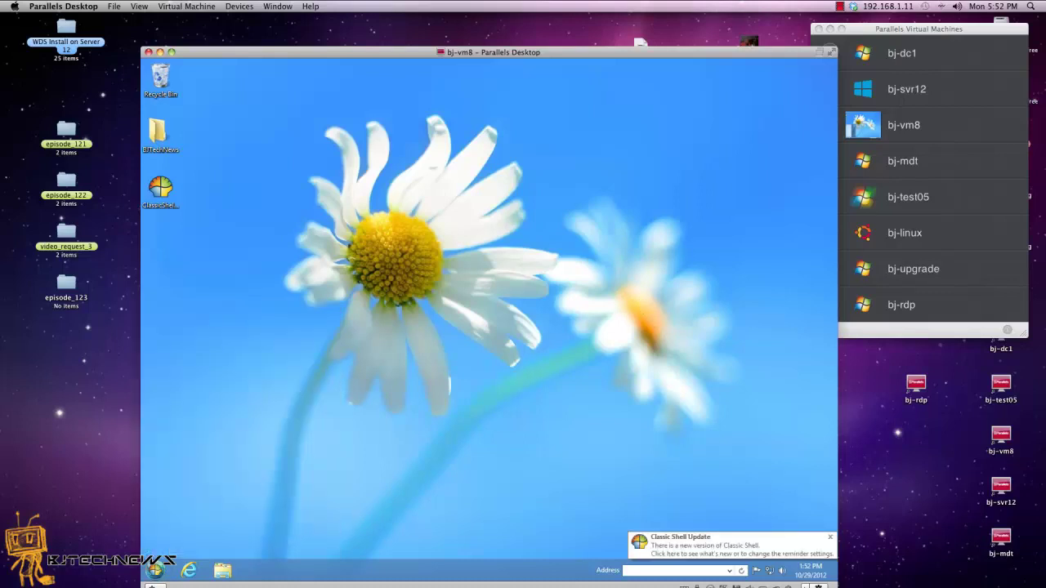
pyautogui.click(830, 537)
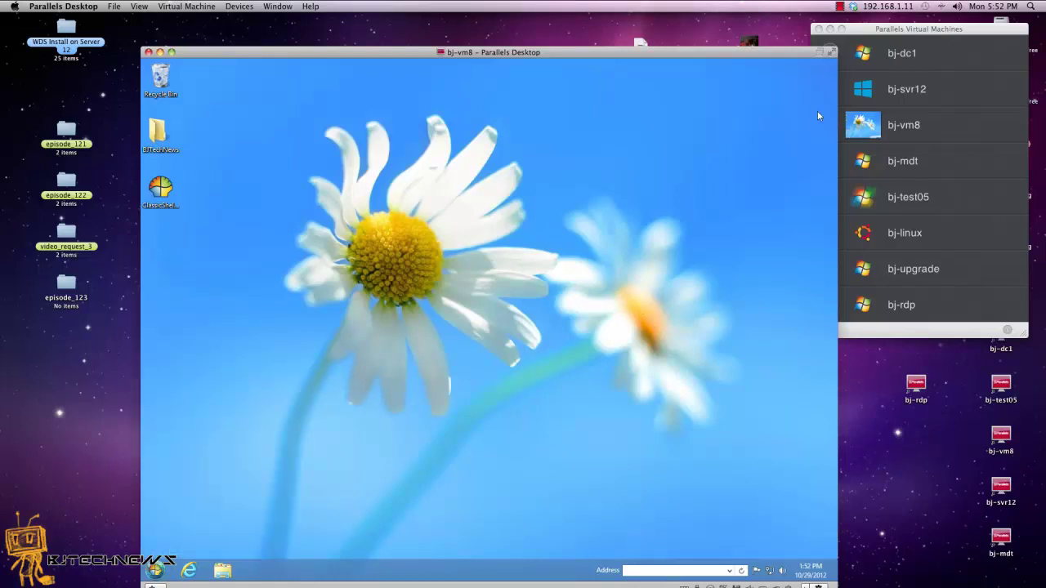
pyautogui.moveTo(835, 59)
pyautogui.click(154, 571)
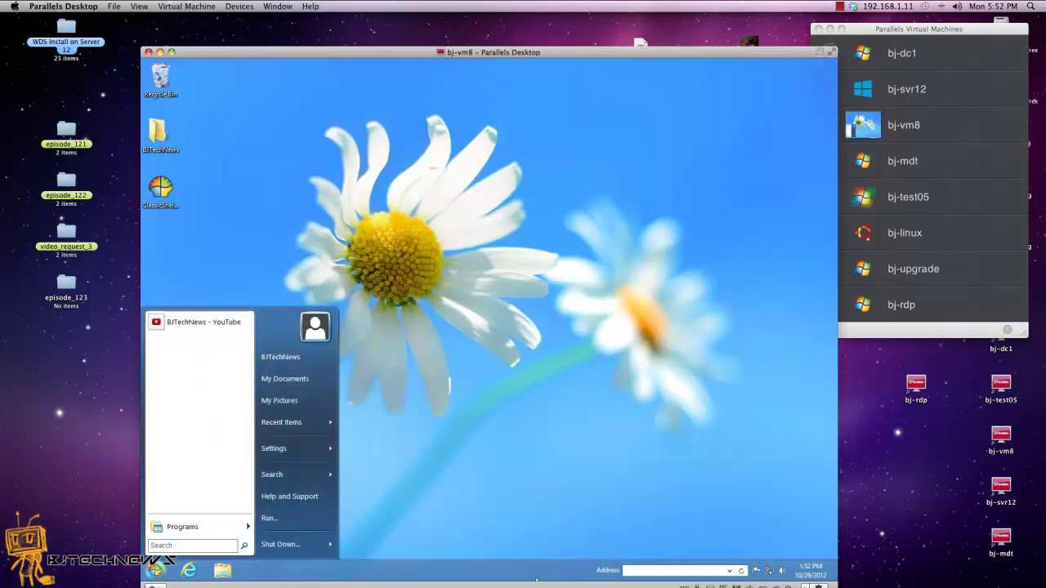
# - Run regedit from the taskbar Address box
pyautogui.click(670, 570)
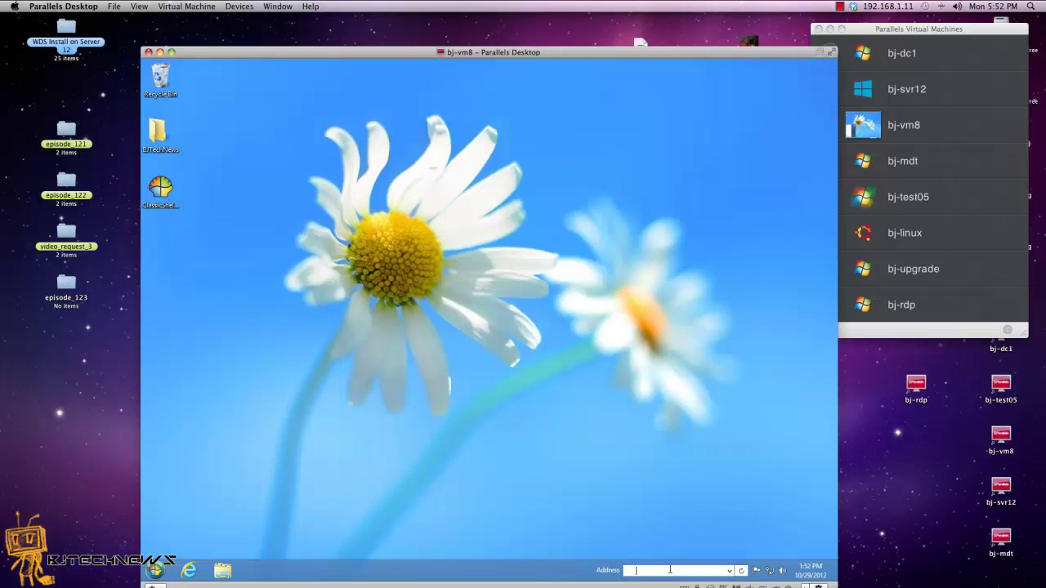
pyautogui.write('regedit')
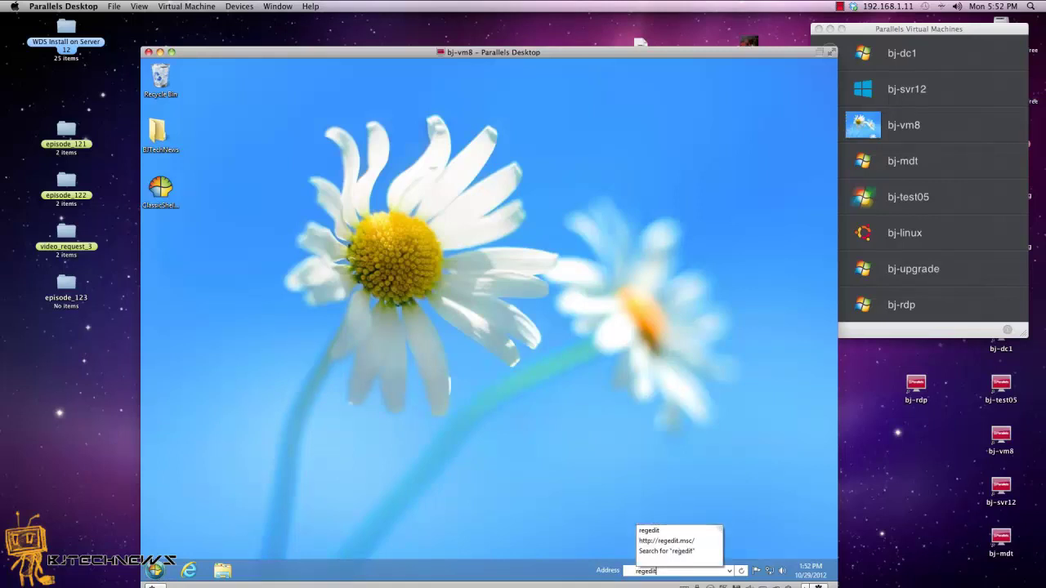
pyautogui.press('Return')
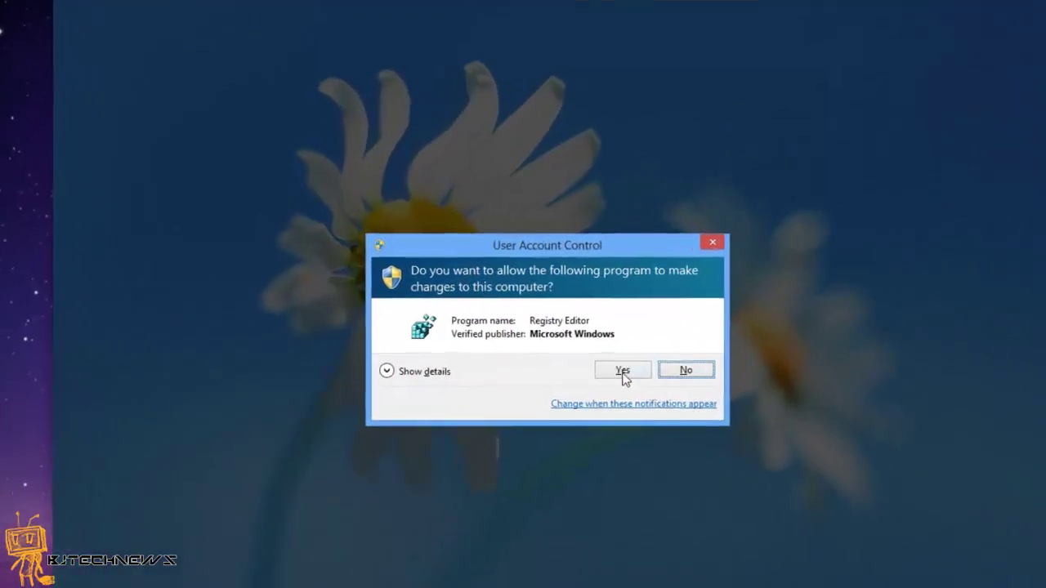
# - Allow Registry Editor through User Account Control and expand HKEY_CURRENT_USER
pyautogui.click(536, 330)
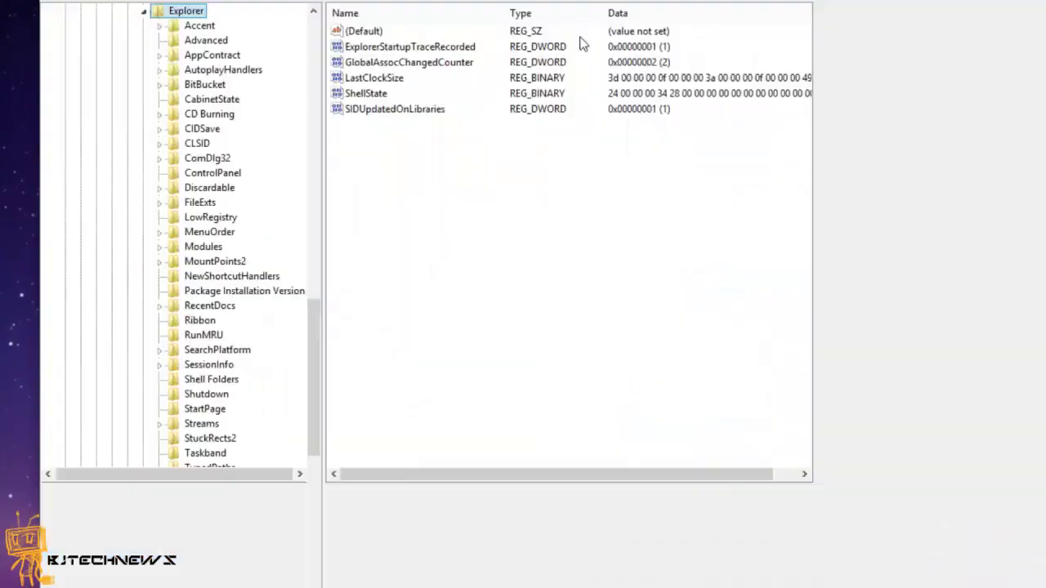
pyautogui.click(318, 31)
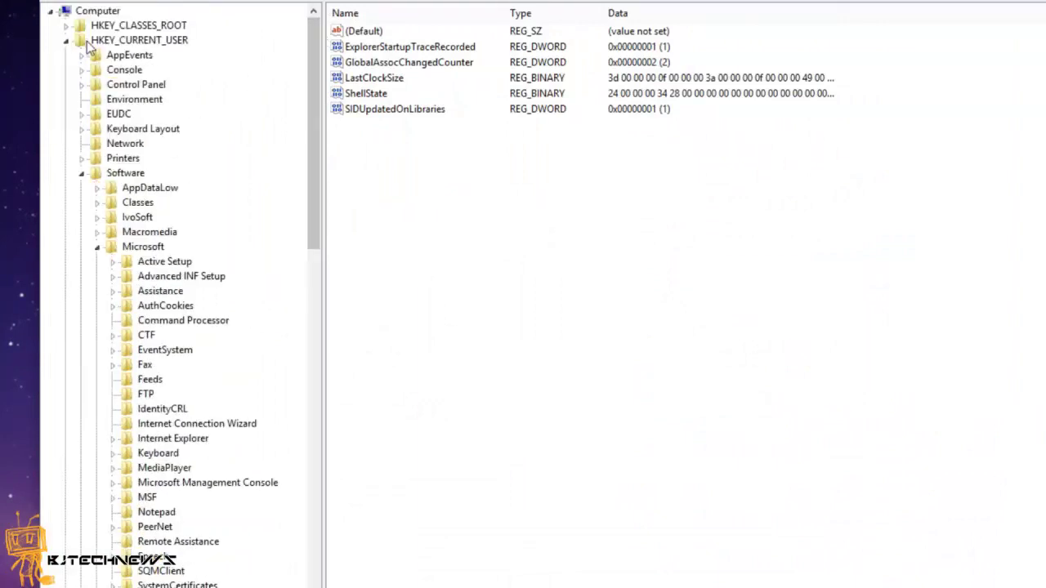
pyautogui.click(68, 41)
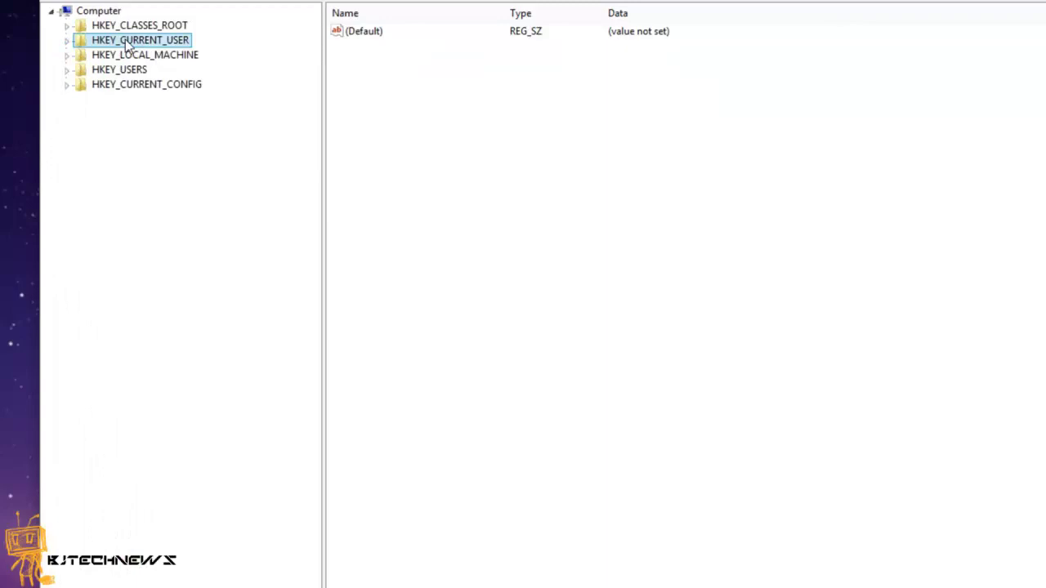
pyautogui.click(68, 41)
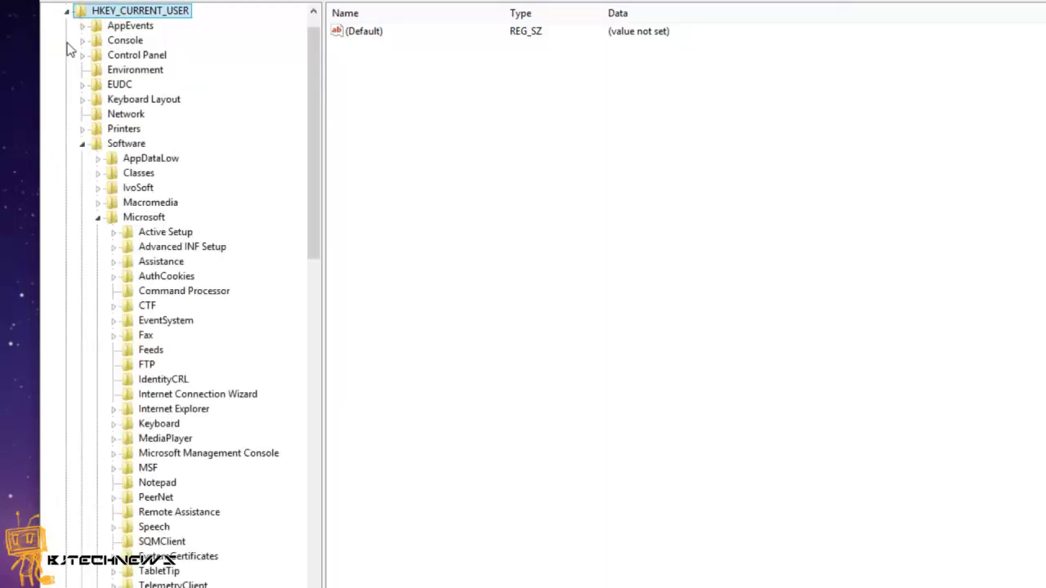
# - Navigate through Software\Microsoft\Windows\CurrentVersion and select the ImmersiveShell key
pyautogui.click(139, 146)
pyautogui.click(144, 218)
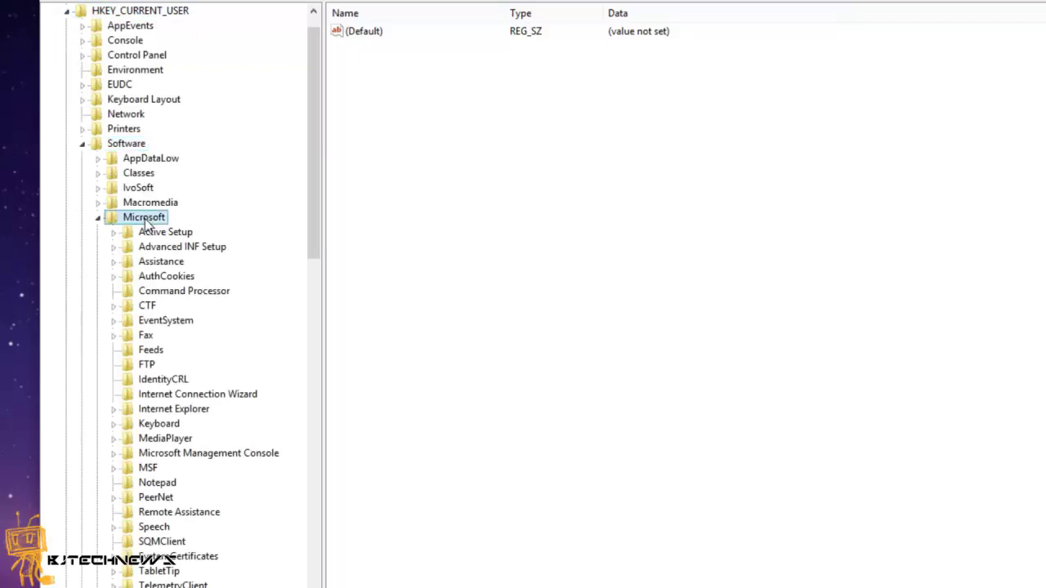
pyautogui.scroll(-12, 143, 219)
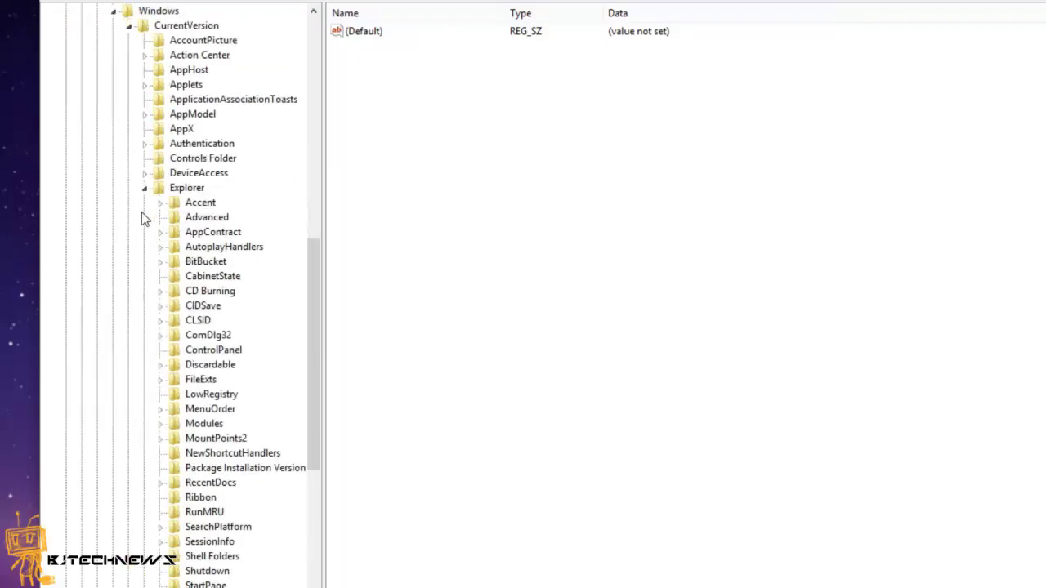
pyautogui.click(159, 12)
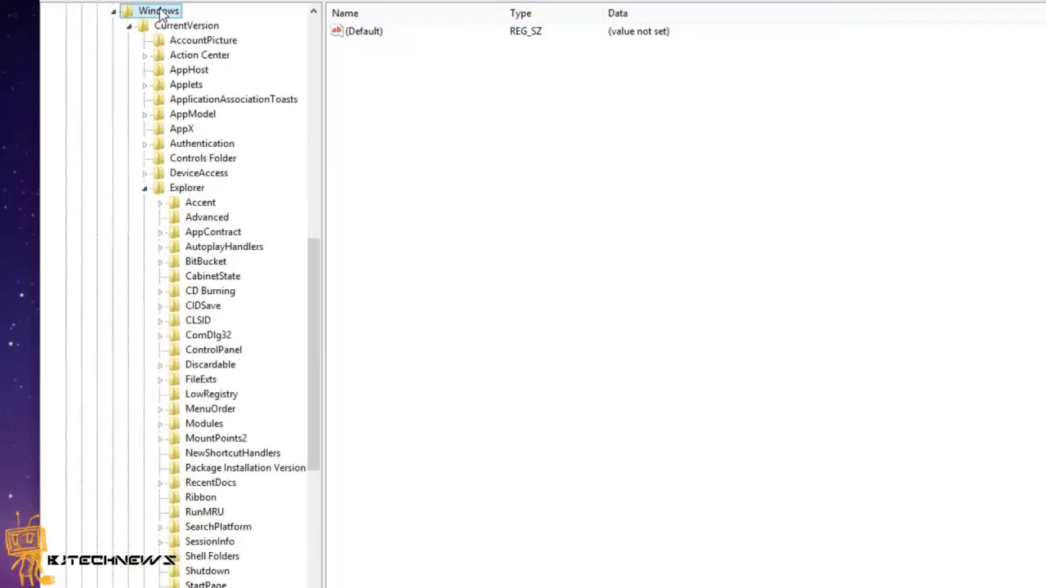
pyautogui.click(185, 29)
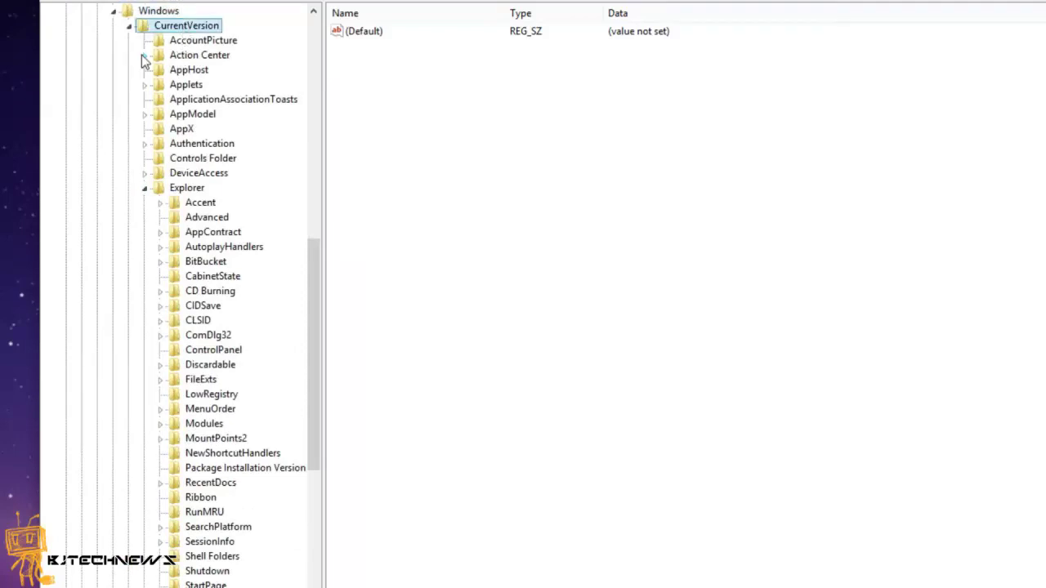
pyautogui.click(145, 189)
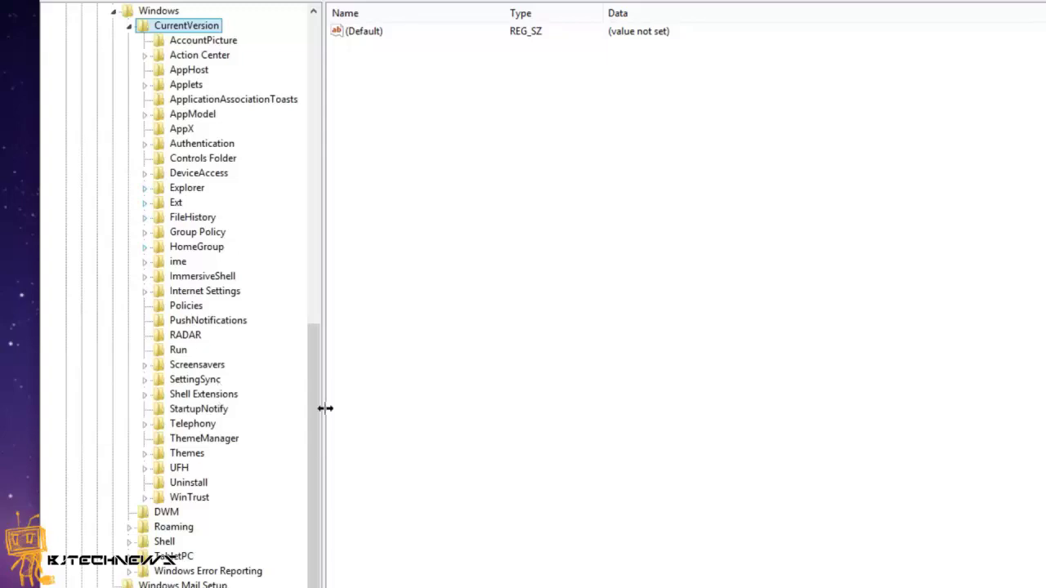
pyautogui.click(204, 277)
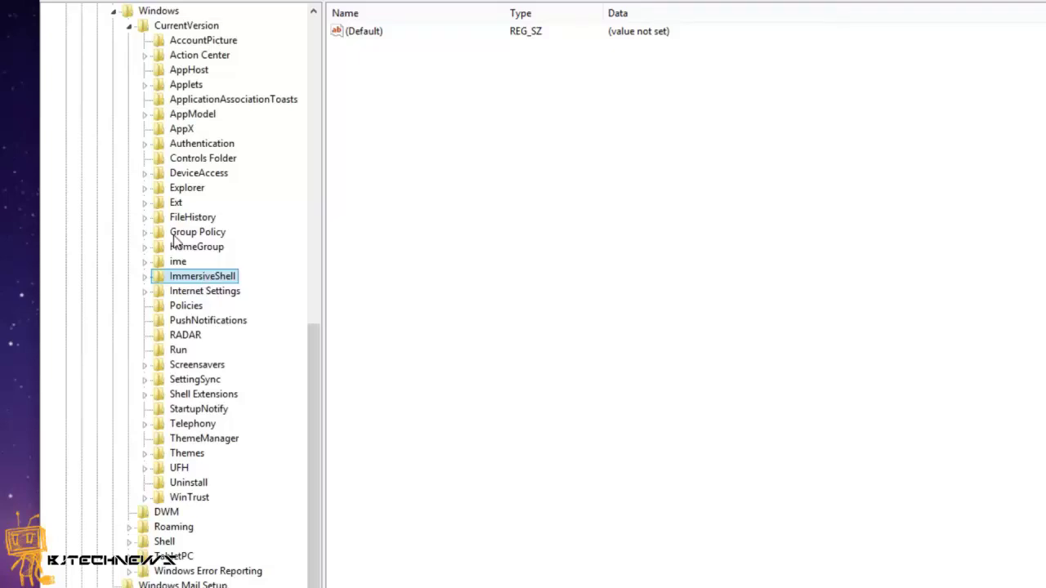
# - Add a new key named EdgeUI beneath ImmersiveShell
pyautogui.rightClick(195, 280)
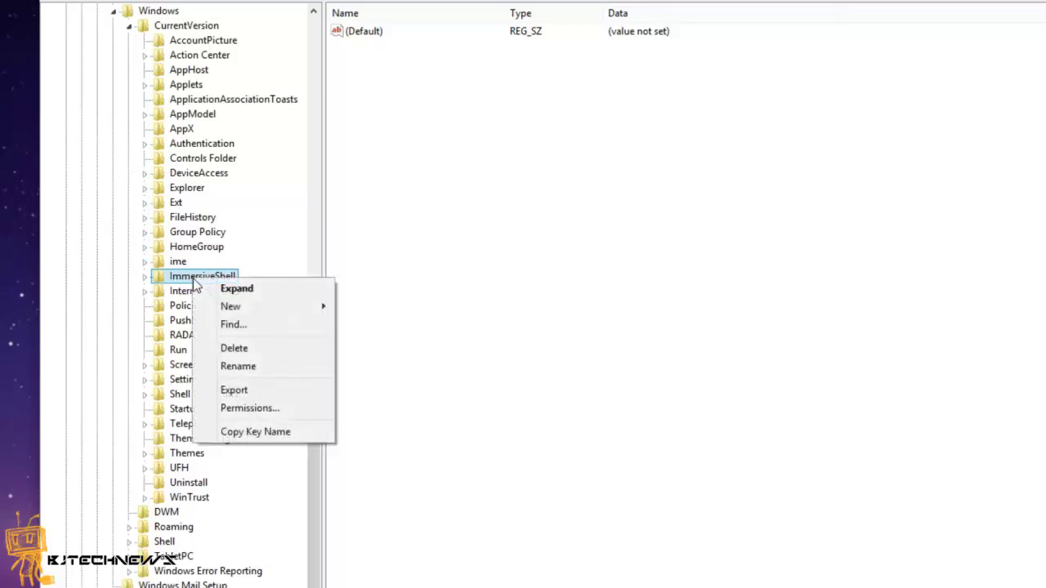
pyautogui.moveTo(228, 307)
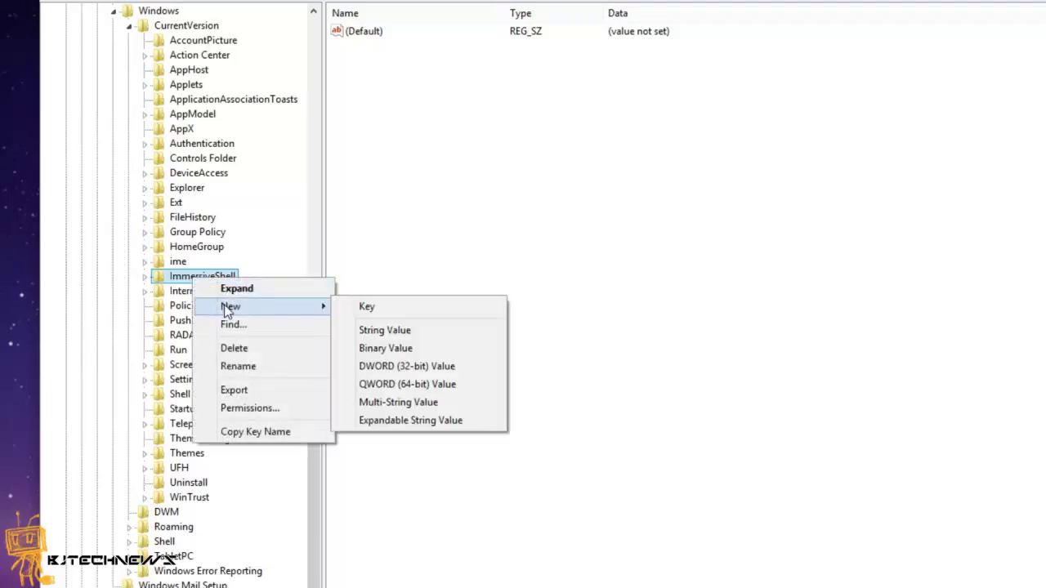
pyautogui.click(361, 307)
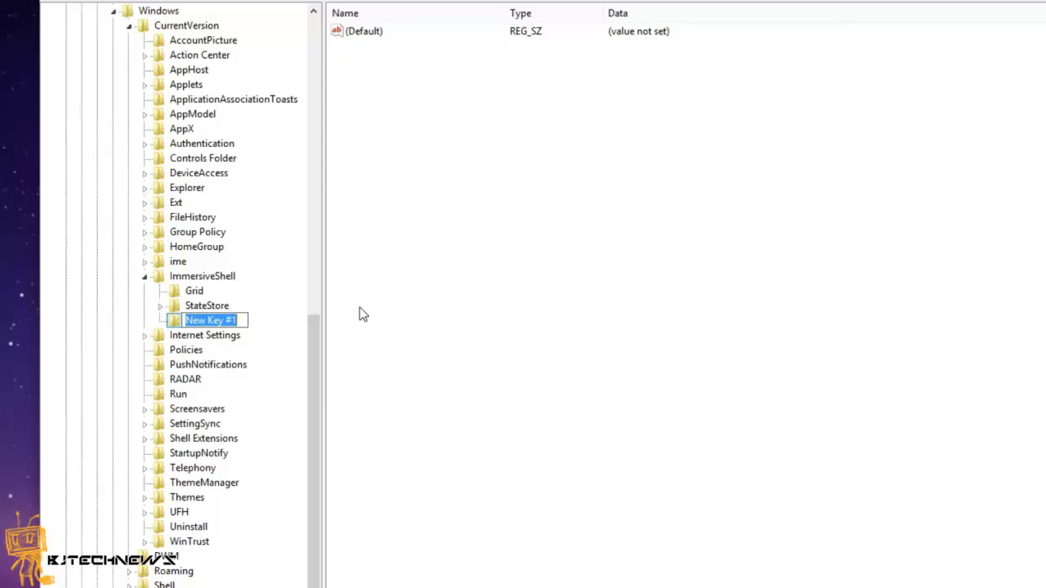
pyautogui.write('Eg')
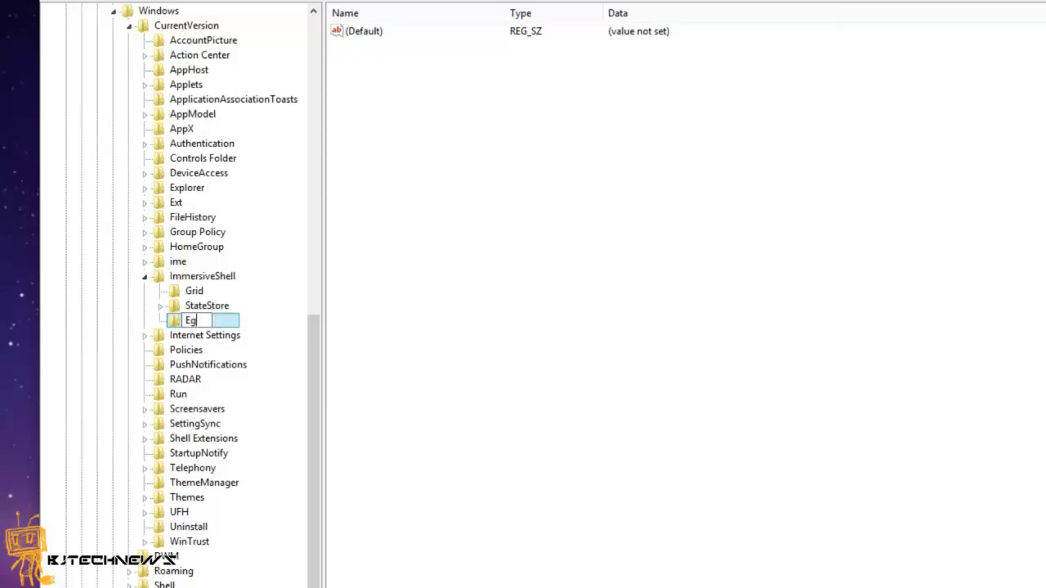
pyautogui.write('geUI')
pyautogui.press('Return')
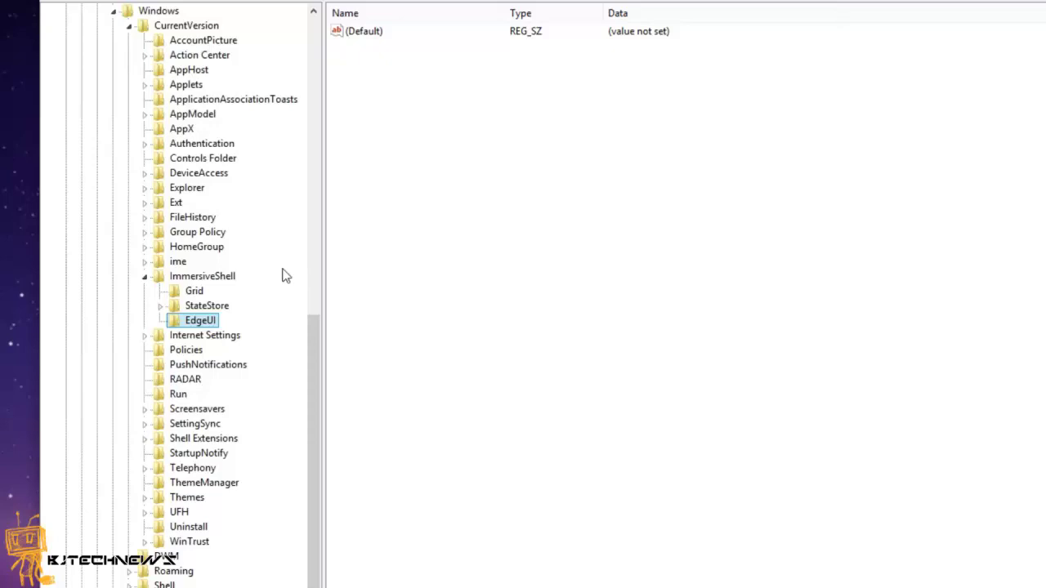
# - Add a DWORD (32-bit) value named DisableTLcorner to the EdgeUI key
pyautogui.rightClick(192, 325)
pyautogui.moveTo(232, 349)
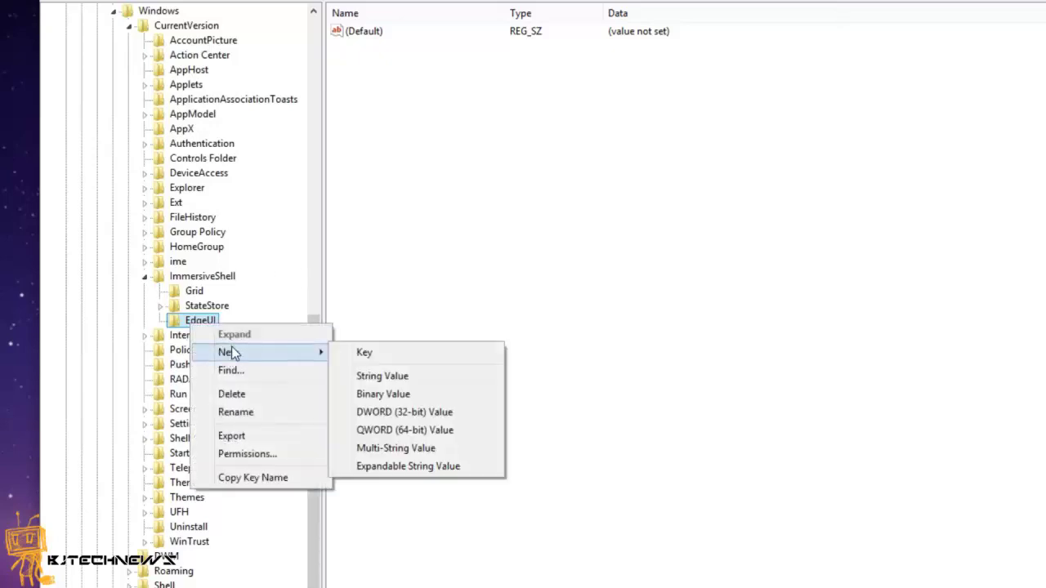
pyautogui.click(427, 412)
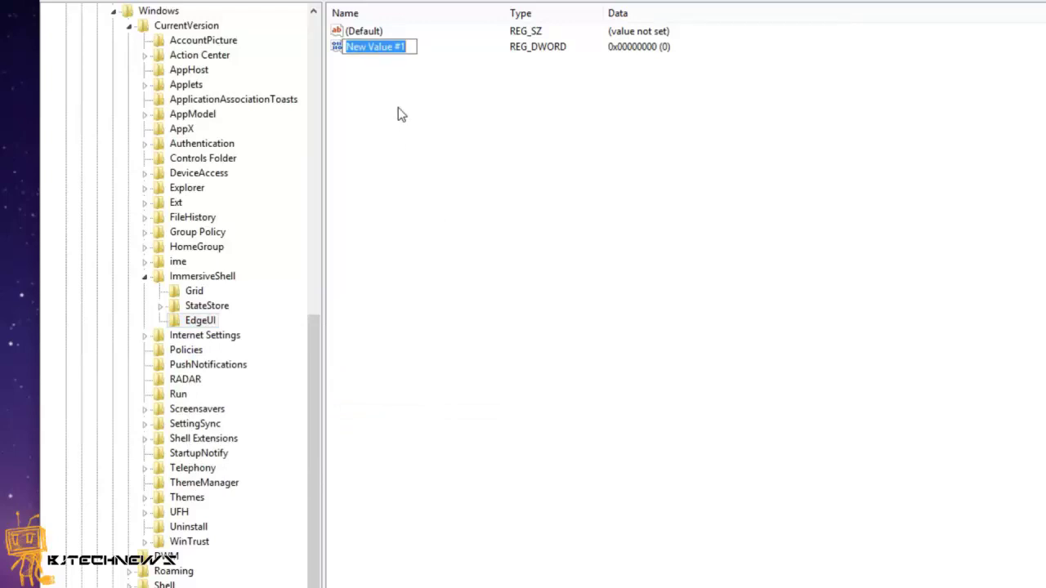
pyautogui.write('DisableT')
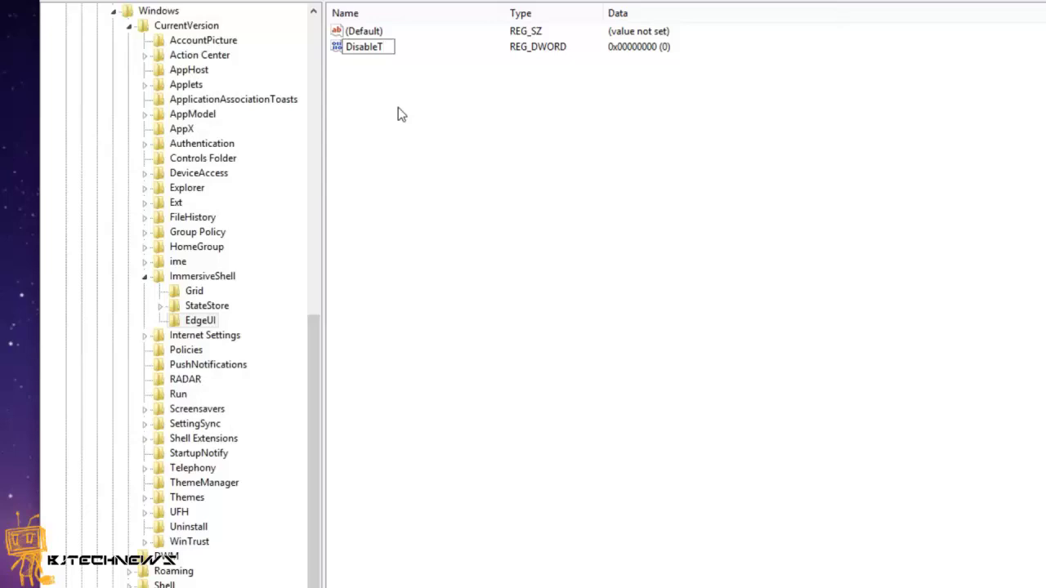
pyautogui.write('Lcorner')
pyautogui.press('Return')
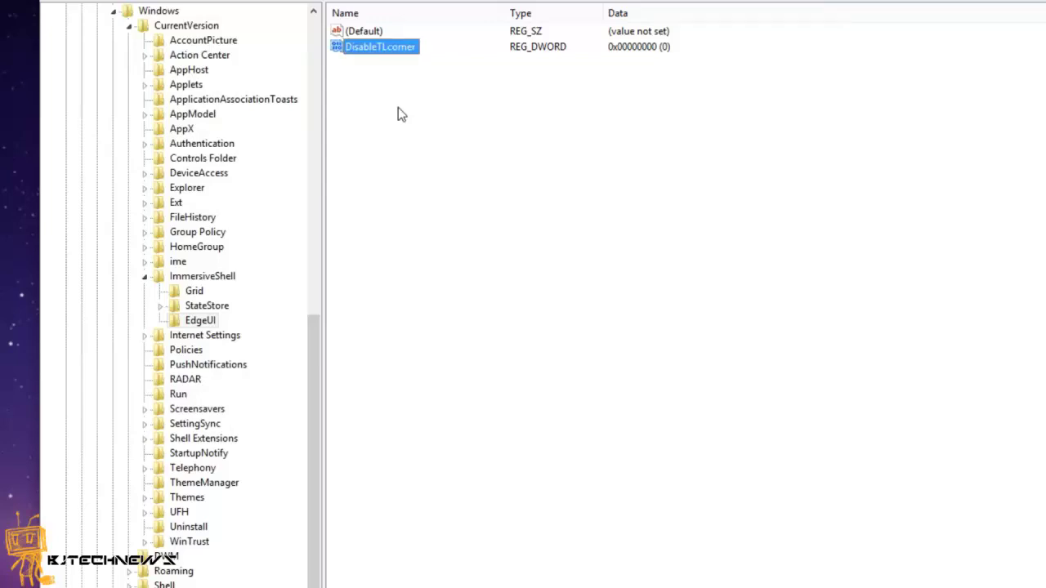
# - Add another DWORD (32-bit) value named DisableCharmsHint in EdgeUI
pyautogui.rightClick(381, 106)
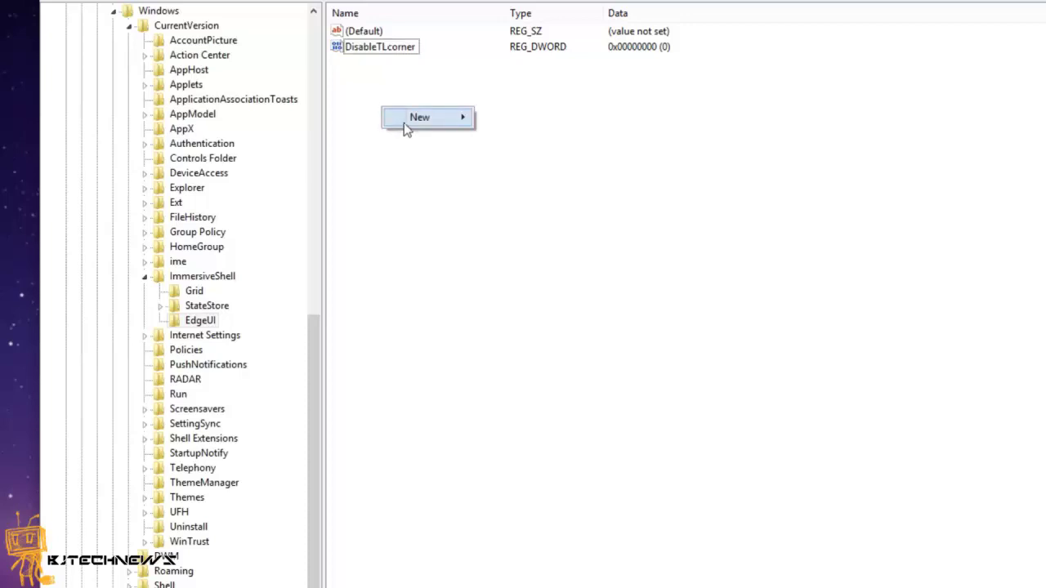
pyautogui.moveTo(404, 123)
pyautogui.click(553, 177)
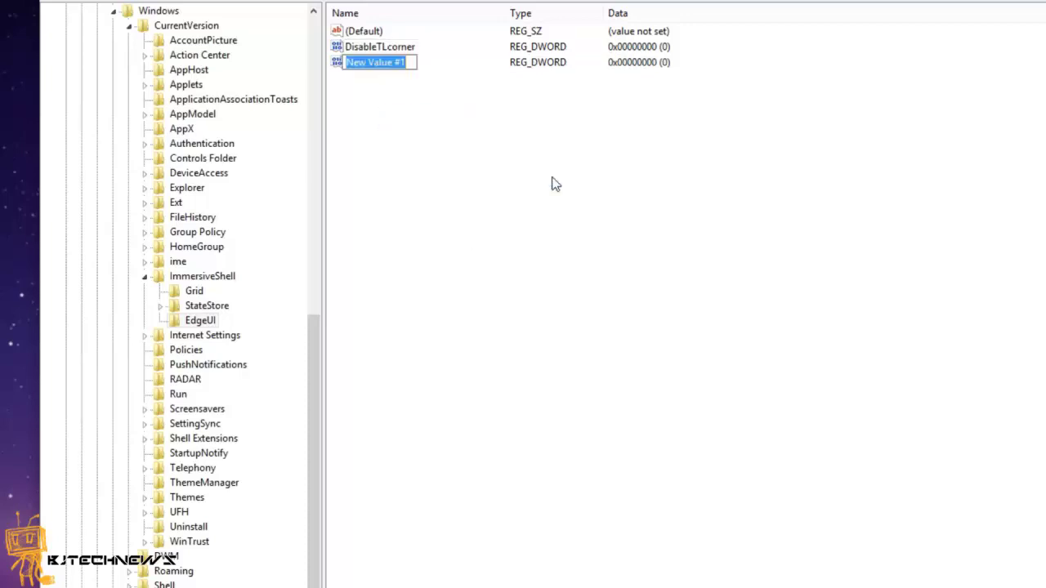
pyautogui.write('Disa')
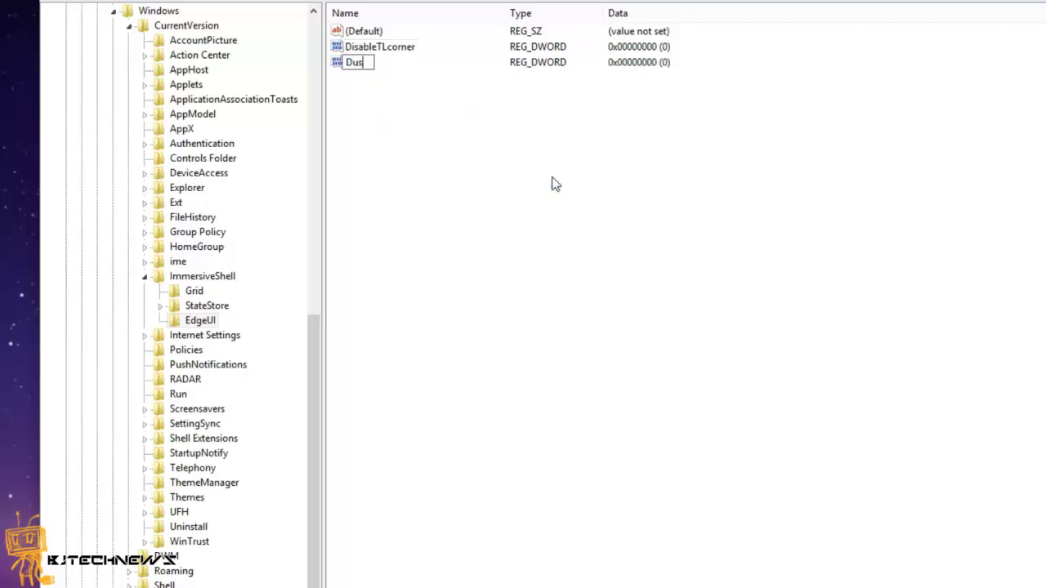
pyautogui.press('BackSpace')
pyautogui.press('BackSpace')
pyautogui.write('sableCharm')
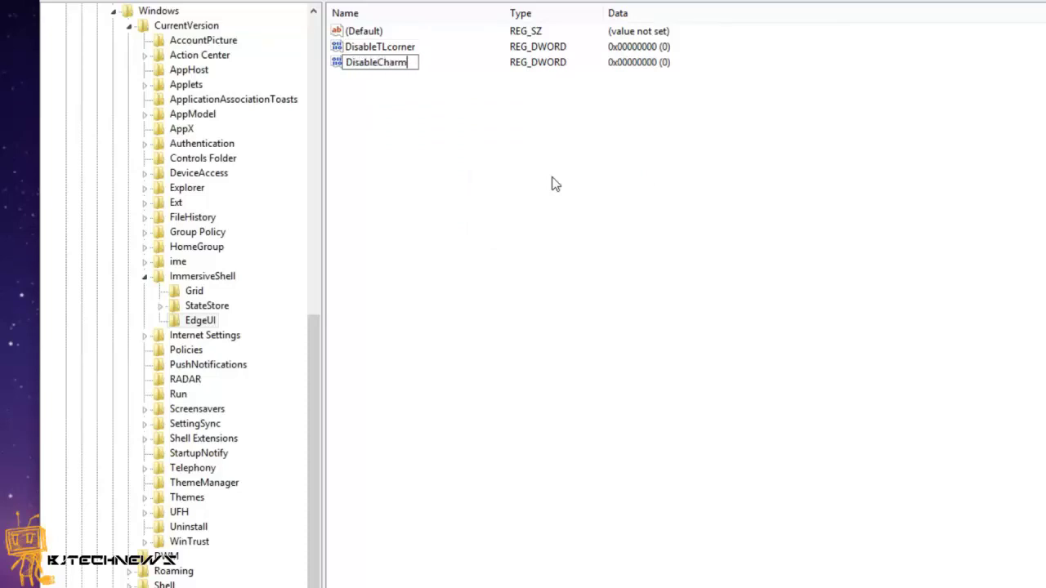
pyautogui.write('sHint')
pyautogui.press('Return')
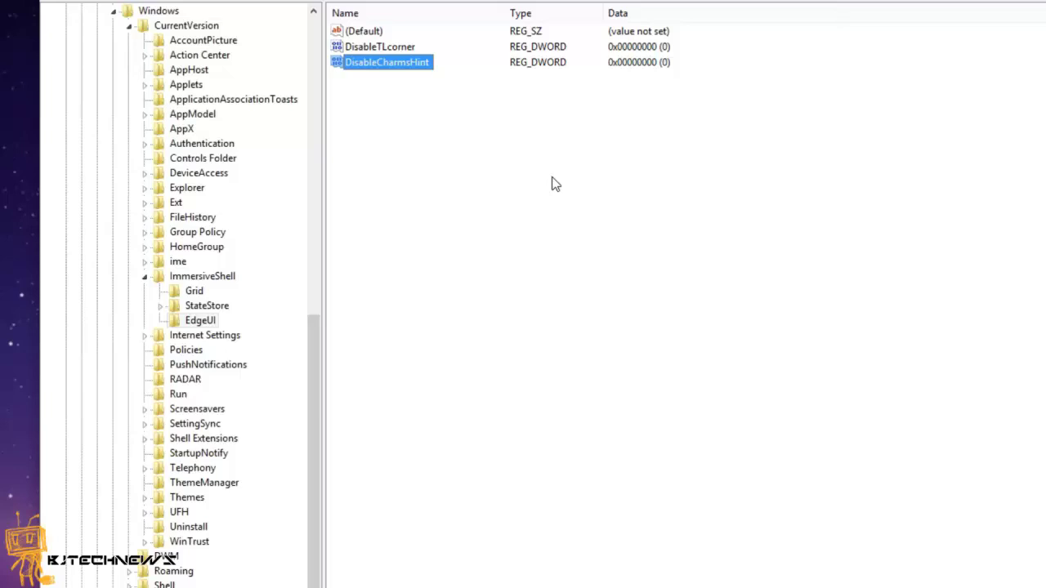
# - Change the value data of DisableTLcorner and DisableCharmsHint from 0 to 1
pyautogui.doubleClick(394, 48)
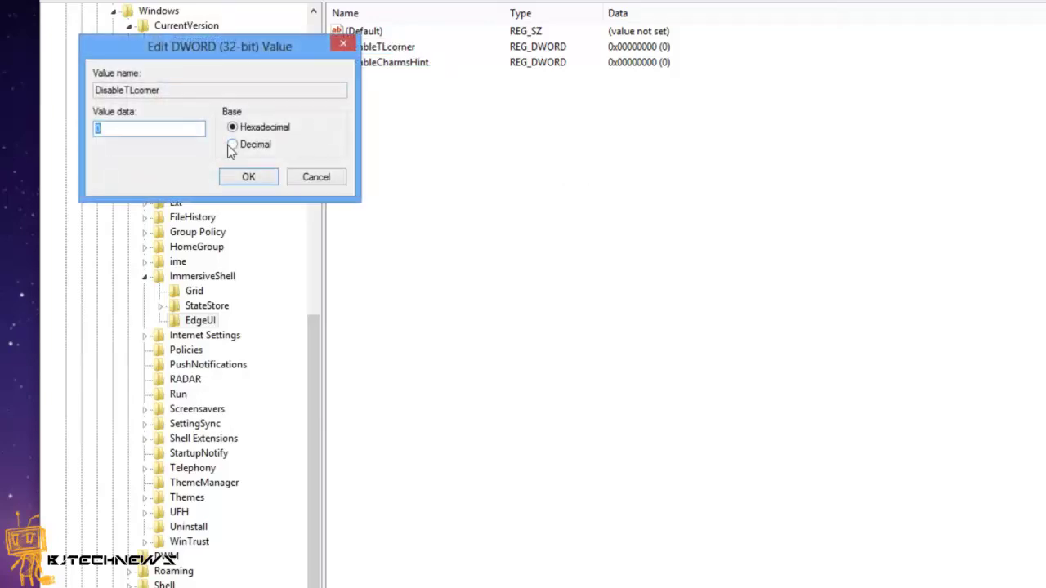
pyautogui.write('1')
pyautogui.click(255, 178)
pyautogui.doubleClick(390, 63)
pyautogui.write('1')
pyautogui.click(253, 179)
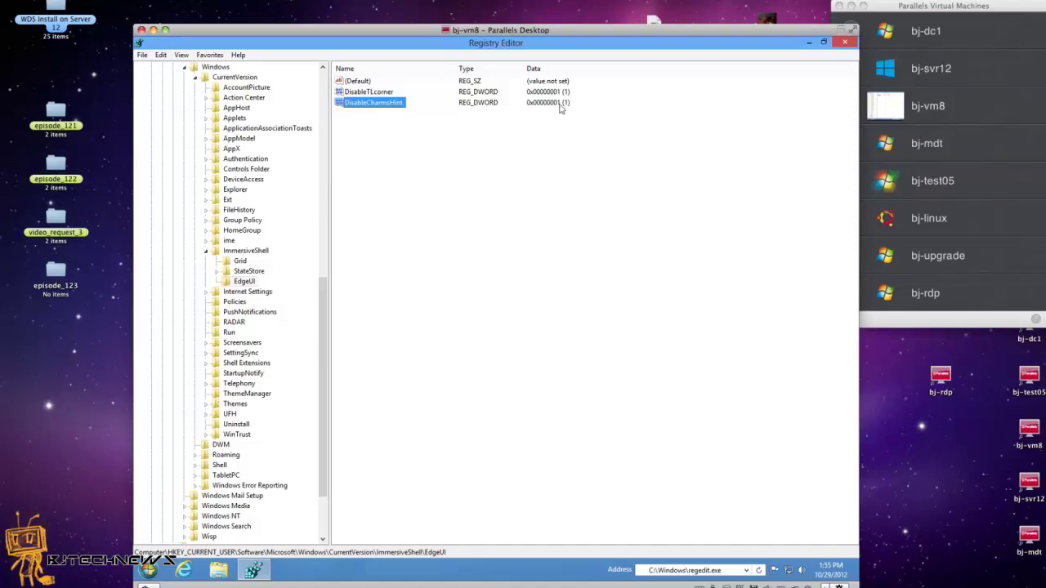
# - Close the Registry Editor window
pyautogui.click(845, 42)
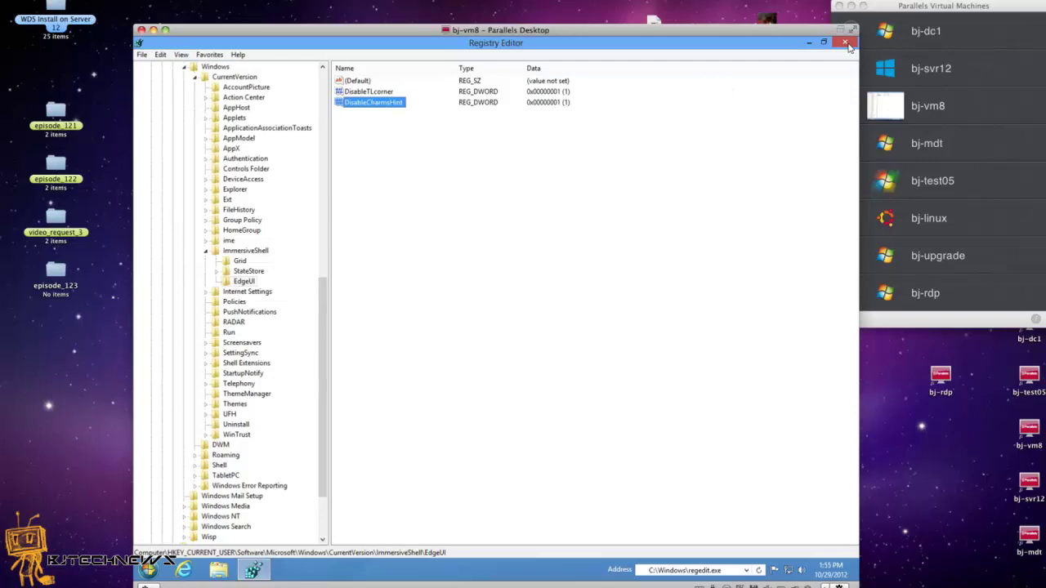